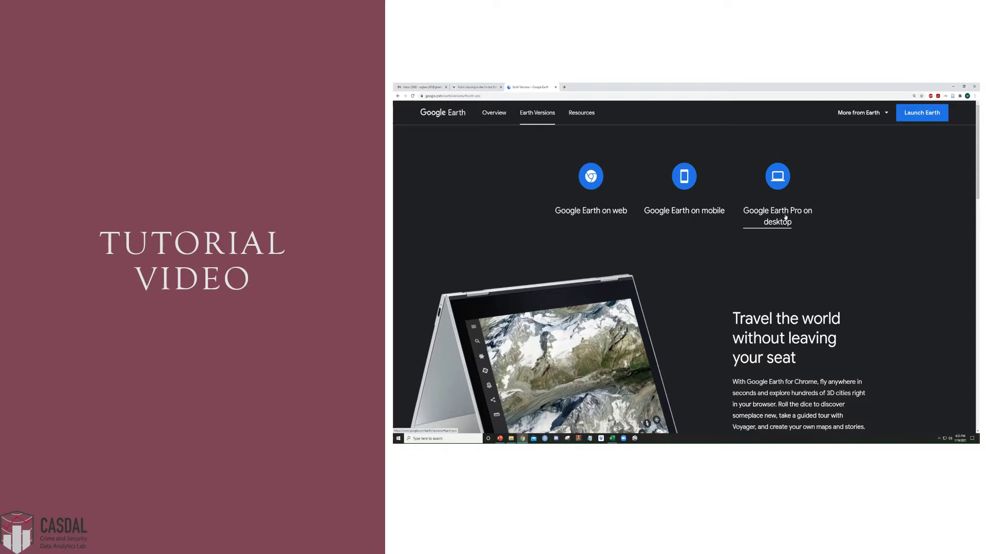
# Step: View the Windows download terms for Google Earth Pro on desktop and close them without downloading
pyautogui.click(782, 218)
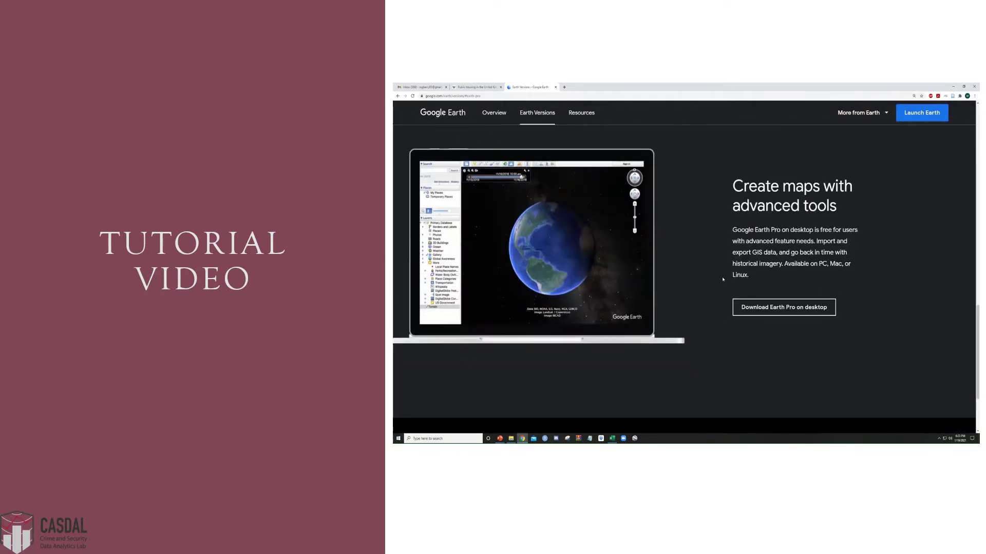
pyautogui.click(773, 307)
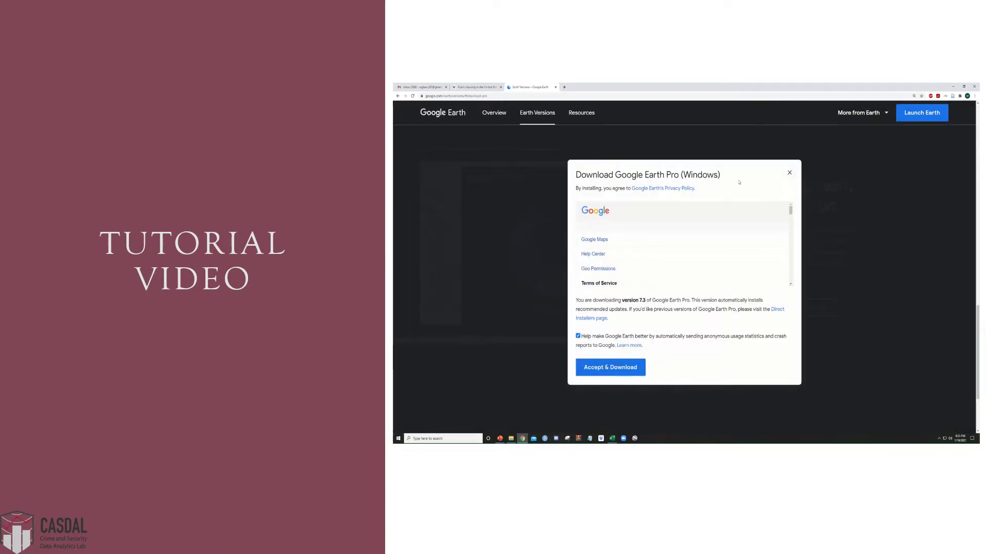
pyautogui.click(790, 173)
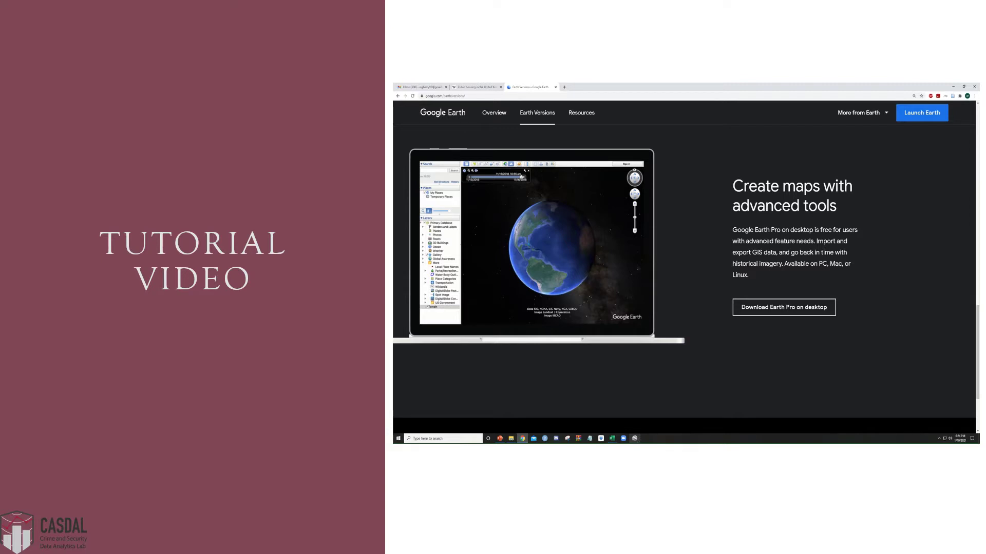
# Step: Switch to Google Earth Pro, dismiss the start-up tips and open the streets example file using the ESRI Shape (*.shp) file type
pyautogui.click(635, 439)
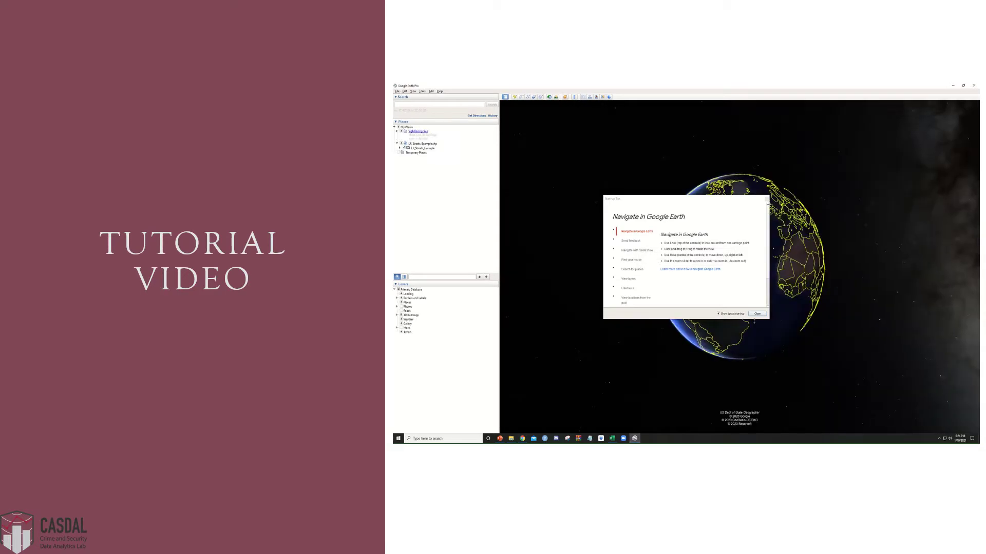
pyautogui.click(758, 315)
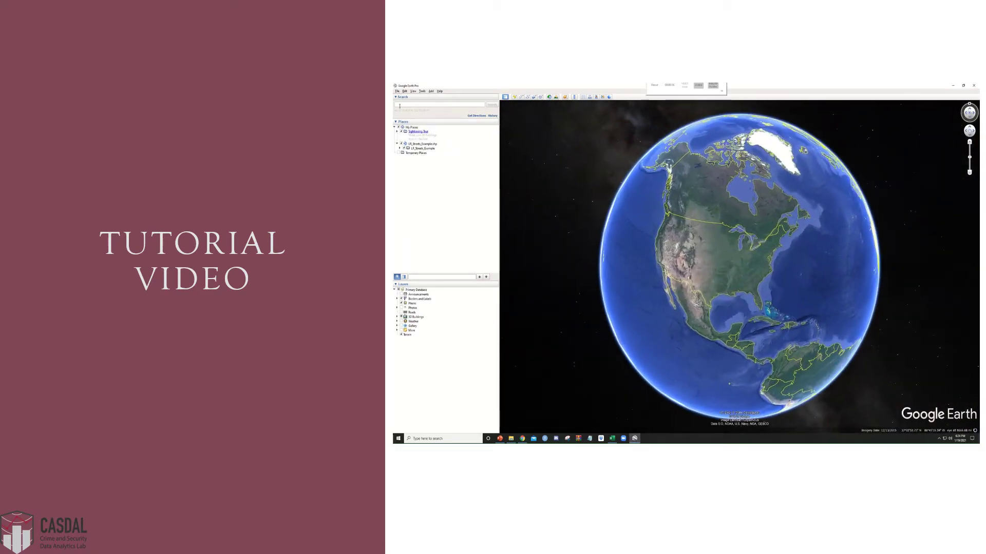
pyautogui.click(397, 91)
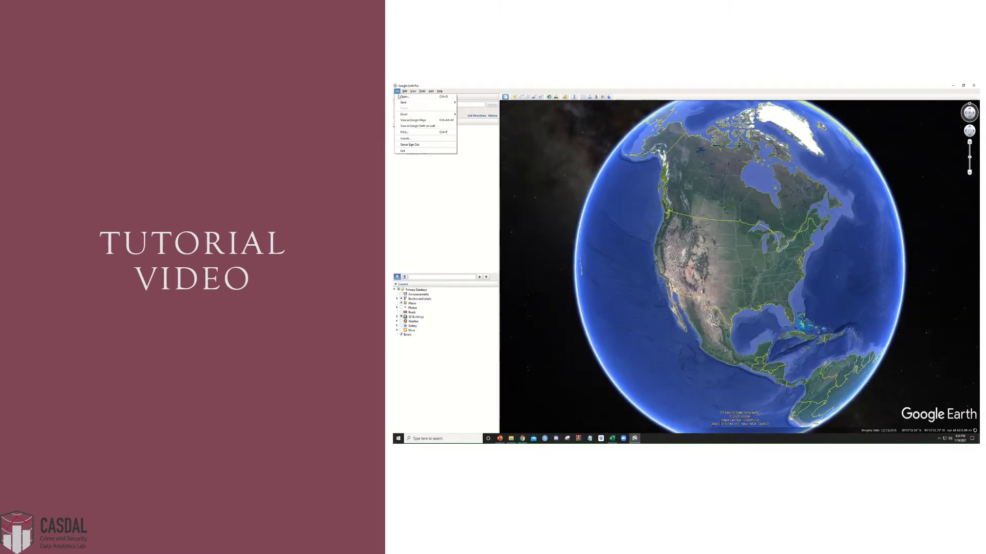
pyautogui.click(403, 97)
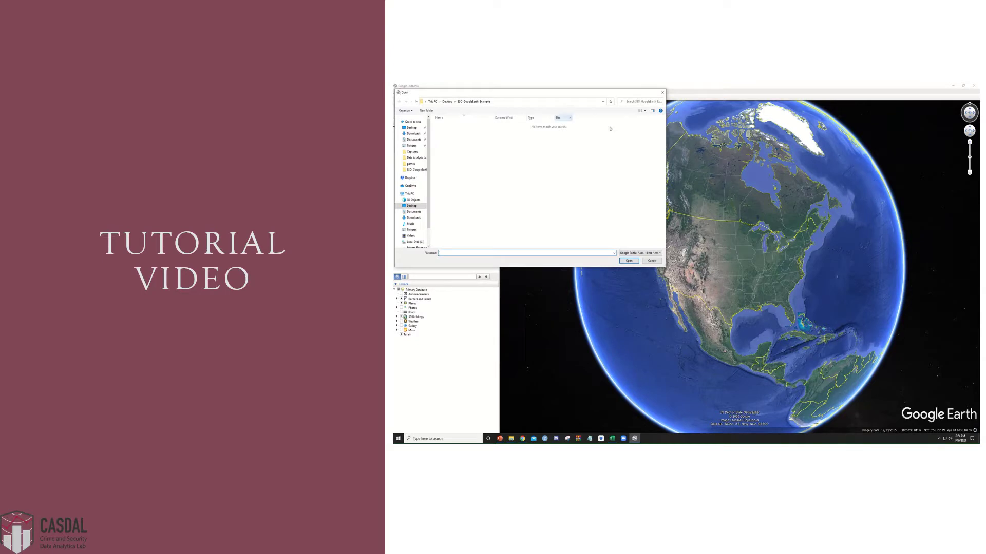
pyautogui.click(648, 255)
pyautogui.click(658, 253)
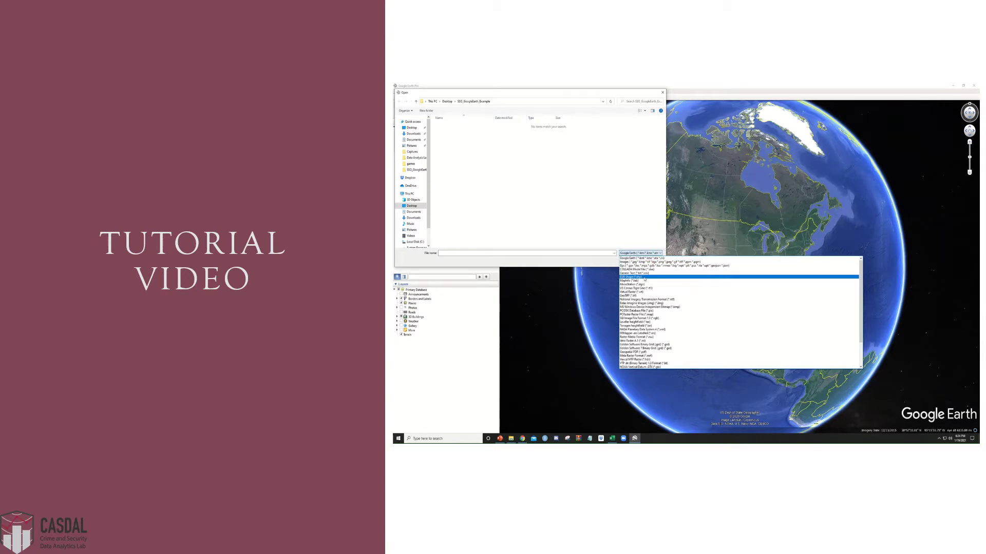
pyautogui.click(644, 277)
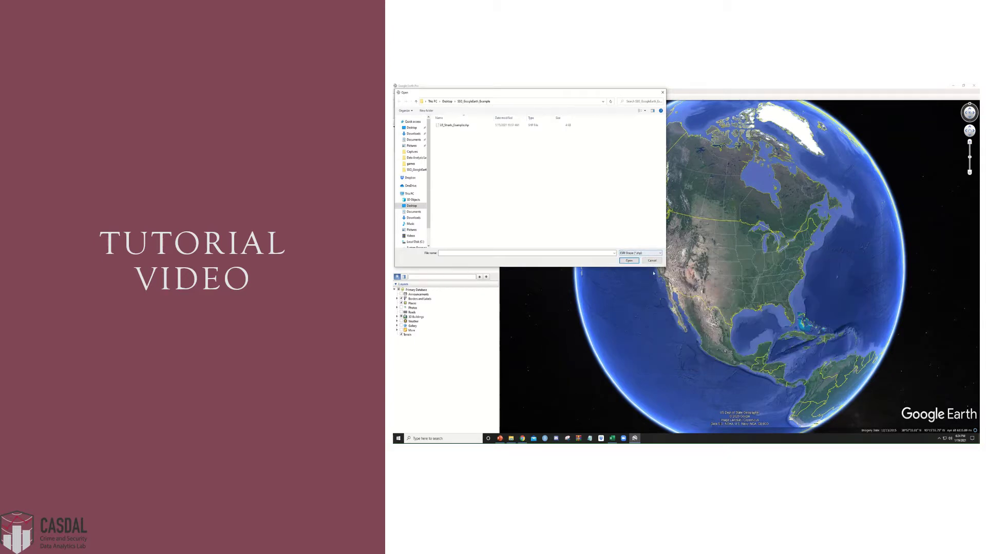
pyautogui.click(550, 126)
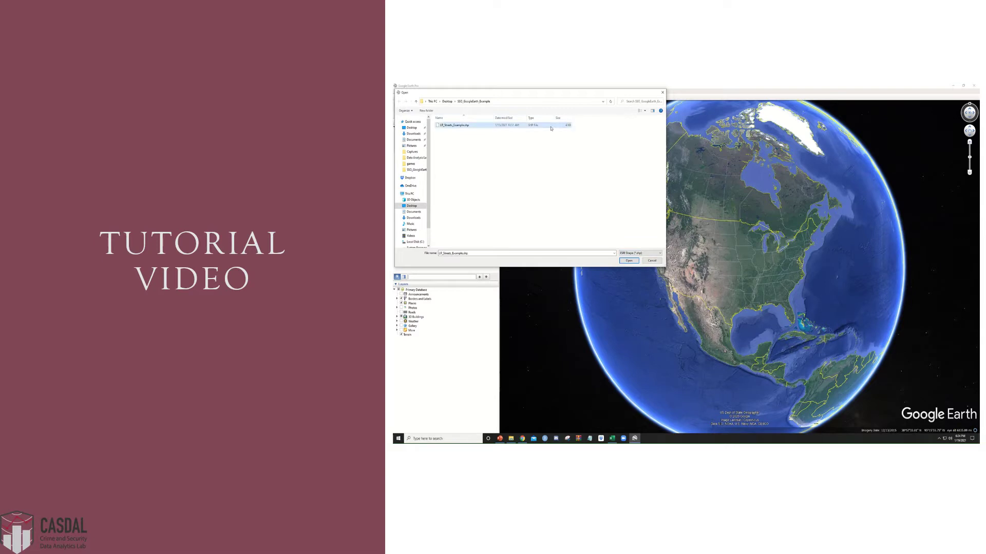
pyautogui.click(629, 260)
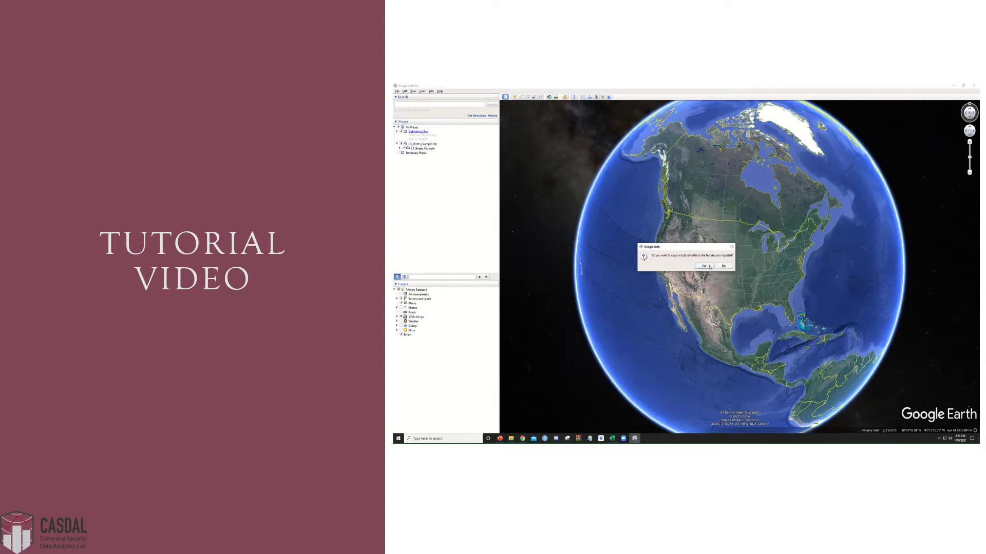
# Step: Create a new style template for the imported streets, using dark red as the single color
pyautogui.click(709, 266)
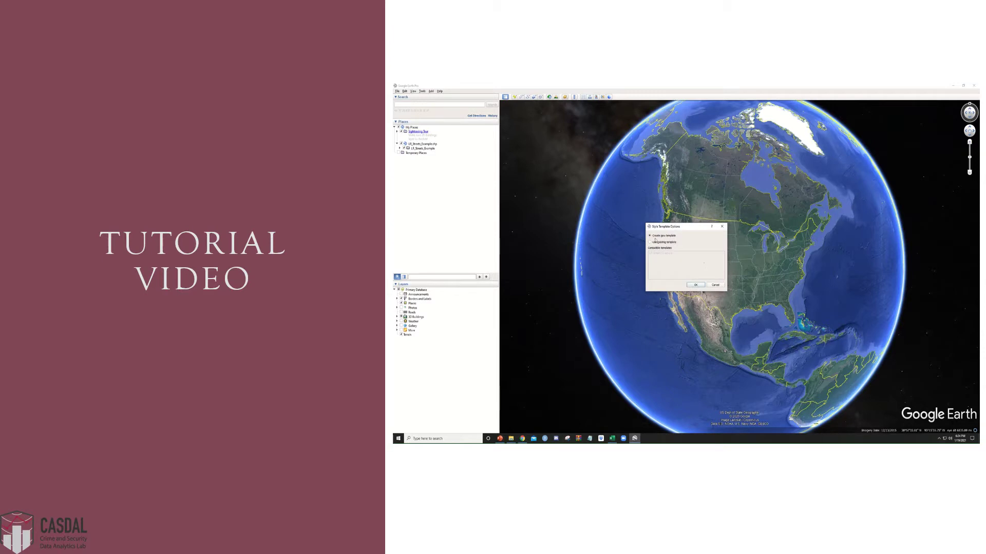
pyautogui.click(701, 282)
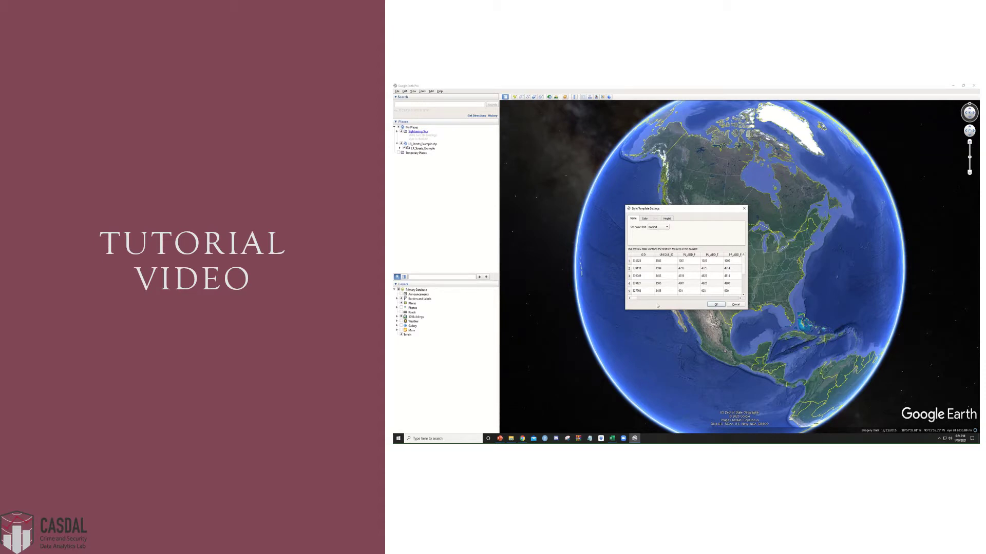
pyautogui.moveTo(635, 302)
pyautogui.mouseDown()
pyautogui.moveTo(697, 291)
pyautogui.moveTo(624, 290)
pyautogui.mouseUp()
pyautogui.click(647, 220)
pyautogui.click(658, 232)
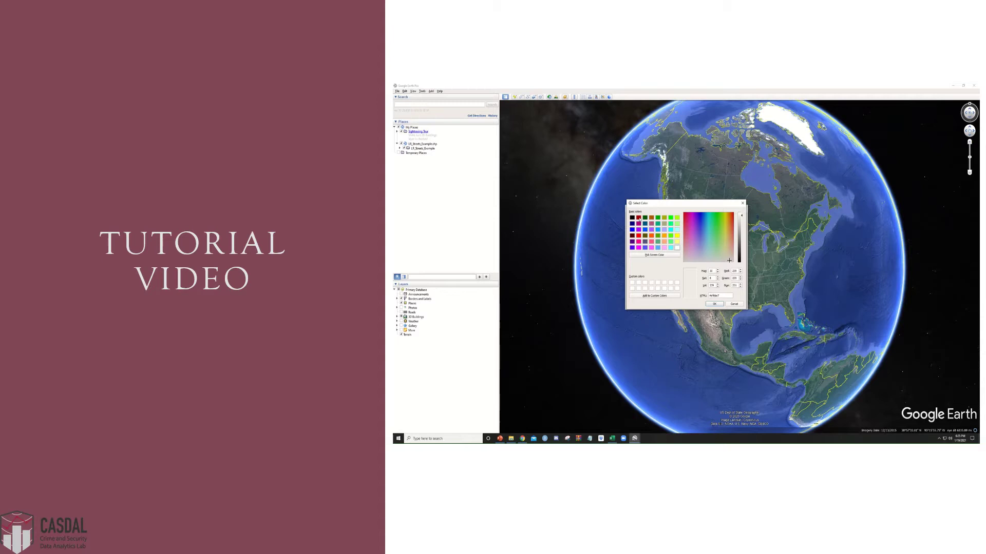
pyautogui.click(639, 218)
pyautogui.click(715, 304)
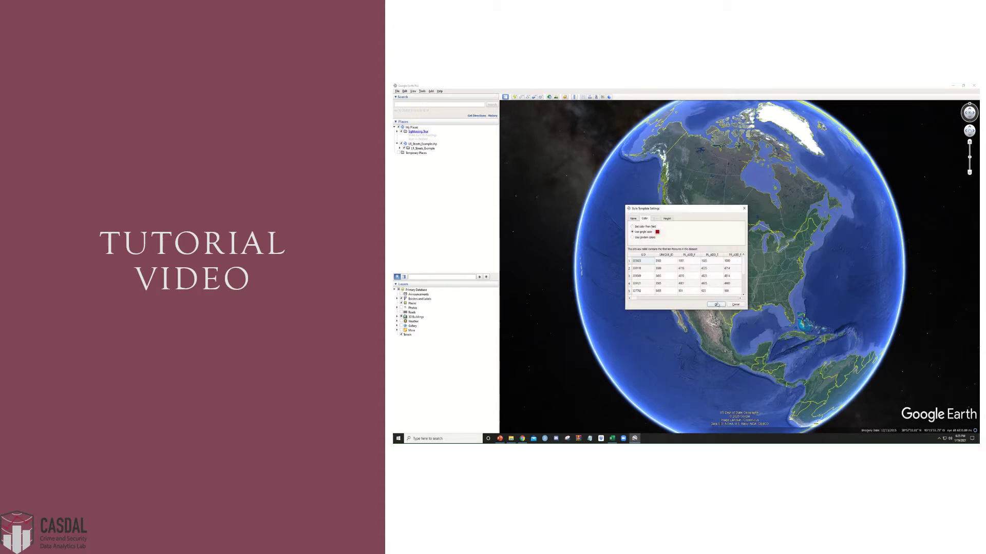
# Step: Accept the template settings and save the style template under the suggested name in My Style Templates
pyautogui.click(716, 304)
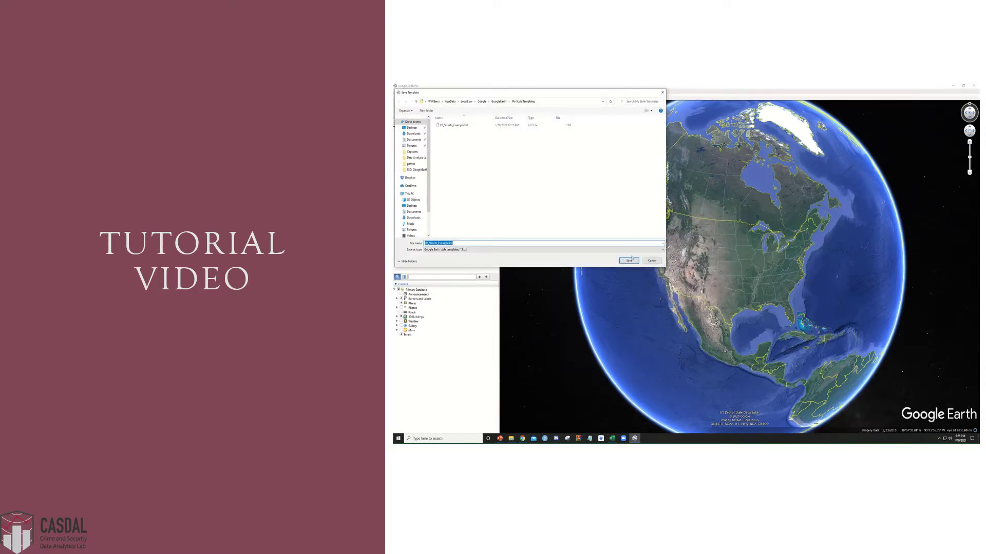
pyautogui.click(630, 260)
pyautogui.click(704, 262)
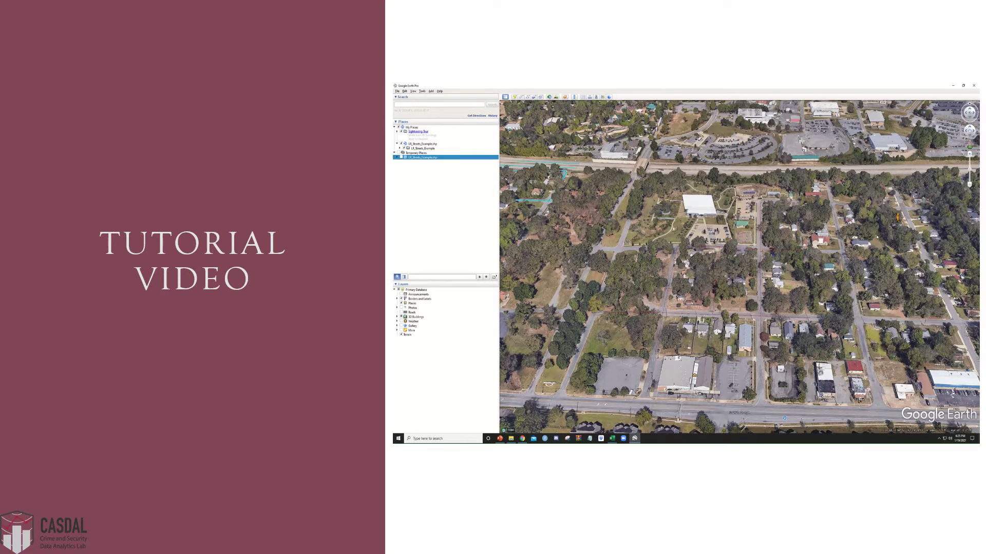
# Step: Enter Street View on the side street beside the pink building and look around toward the intersection
pyautogui.moveTo(898, 218); pyautogui.dragTo(762, 324)
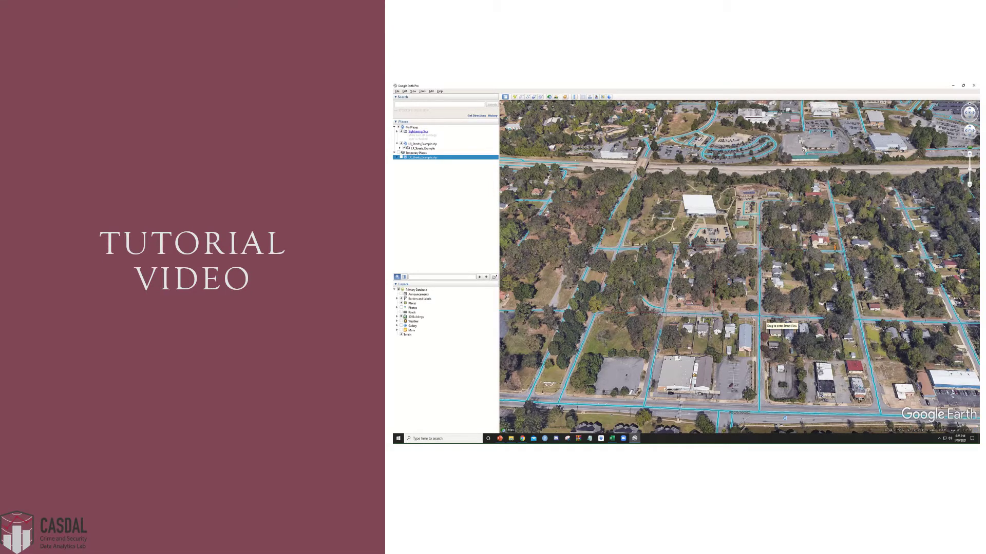
pyautogui.moveTo(884, 219); pyautogui.dragTo(879, 239)
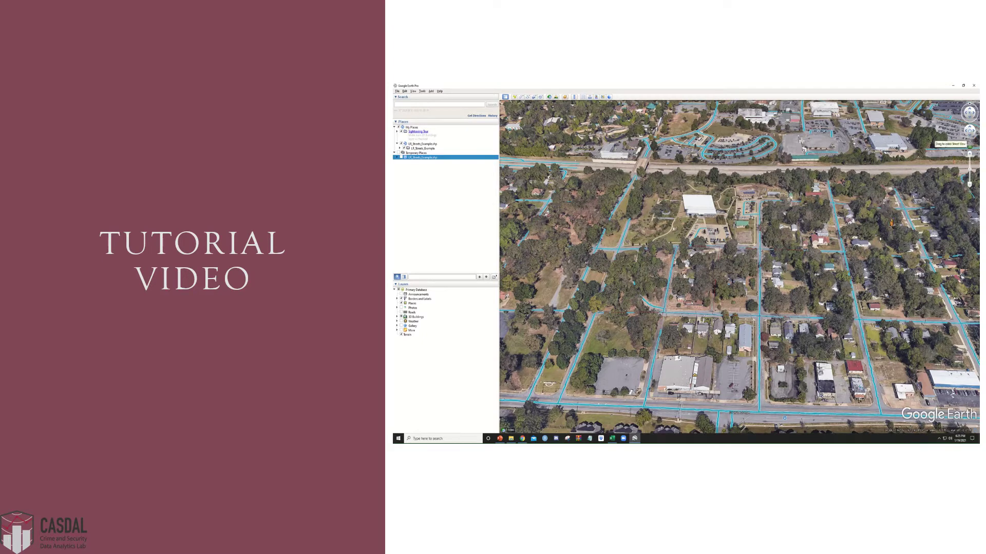
pyautogui.moveTo(772, 324); pyautogui.dragTo(759, 331)
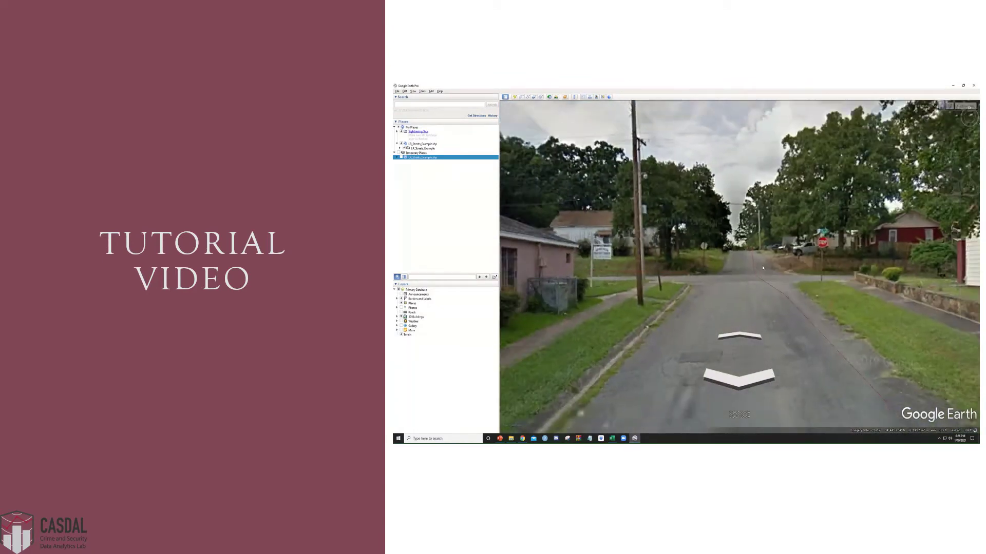
pyautogui.moveTo(768, 286); pyautogui.dragTo(744, 323)
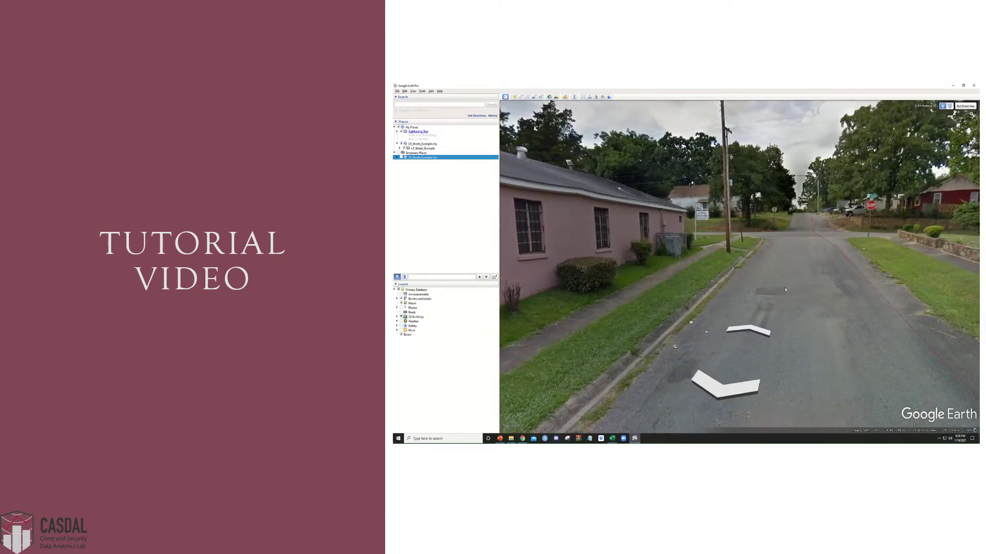
# Step: Leave Street View and examine the neighborhood from above, up to the large white-roofed building and its parking lots
pyautogui.scroll(-10, 785, 290)
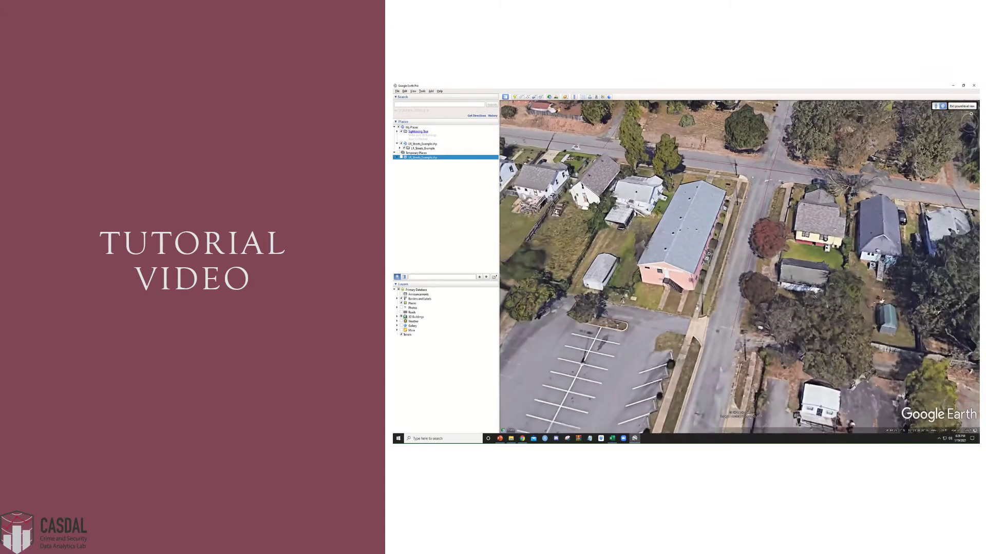
pyautogui.scroll(-5, 728, 268)
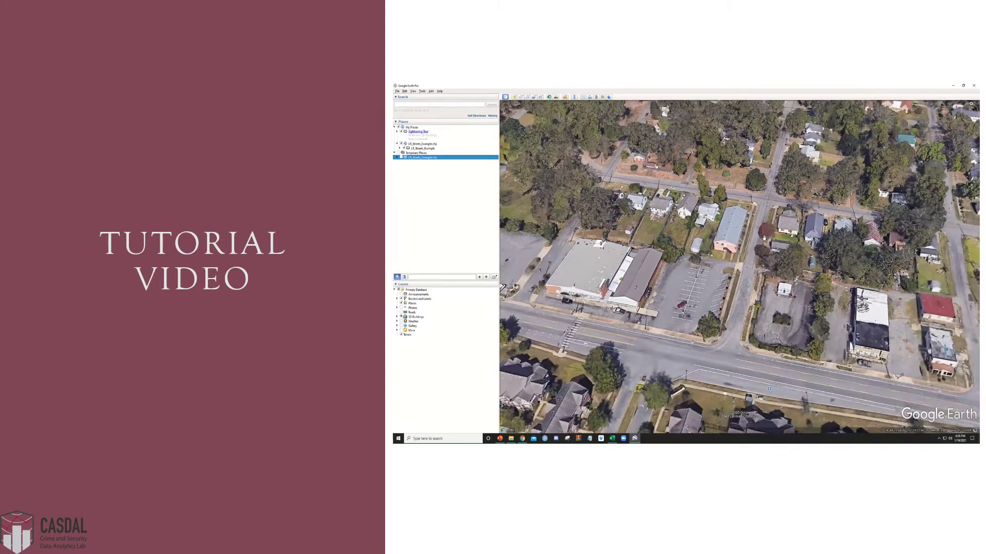
pyautogui.moveTo(729, 228); pyautogui.dragTo(771, 202)
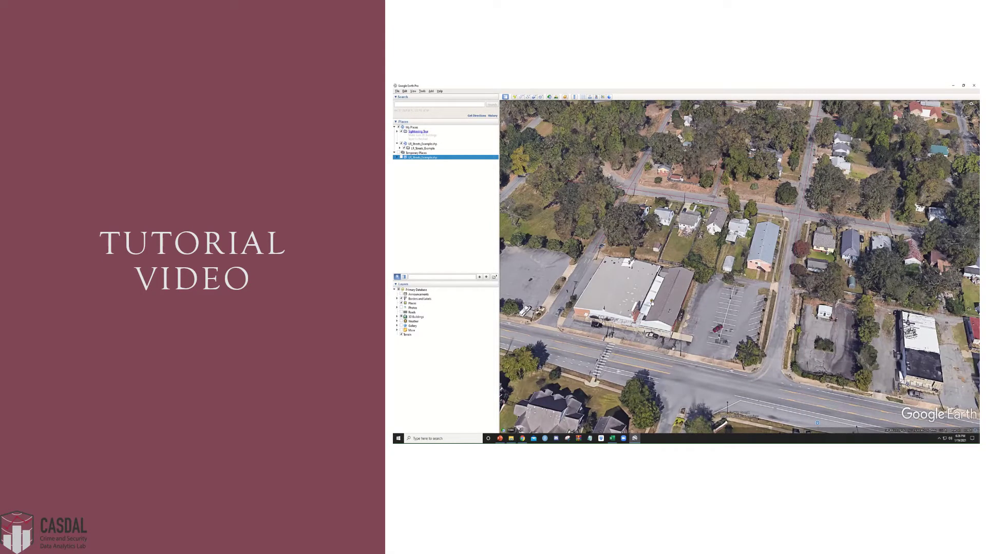
pyautogui.moveTo(652, 301); pyautogui.dragTo(599, 431)
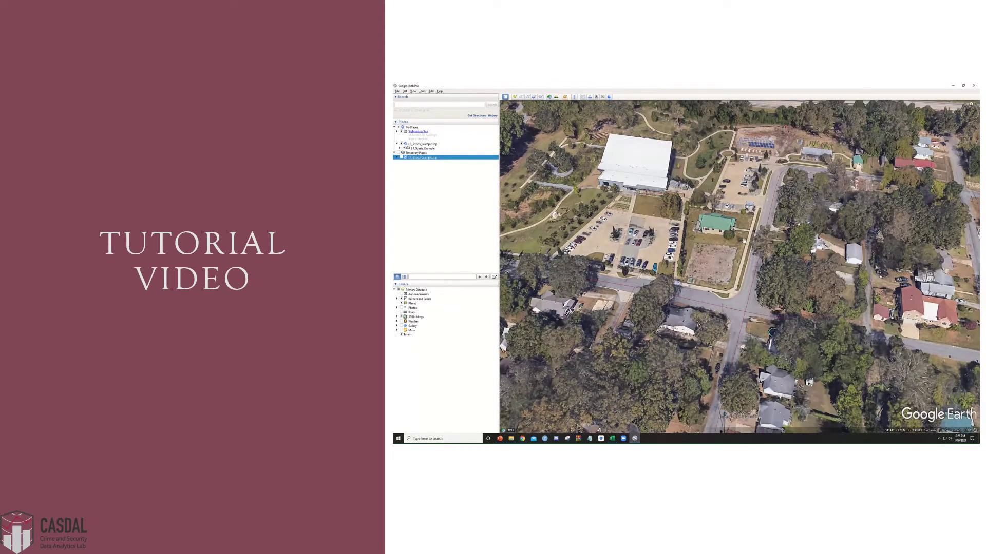
pyautogui.moveTo(718, 263); pyautogui.dragTo(648, 300)
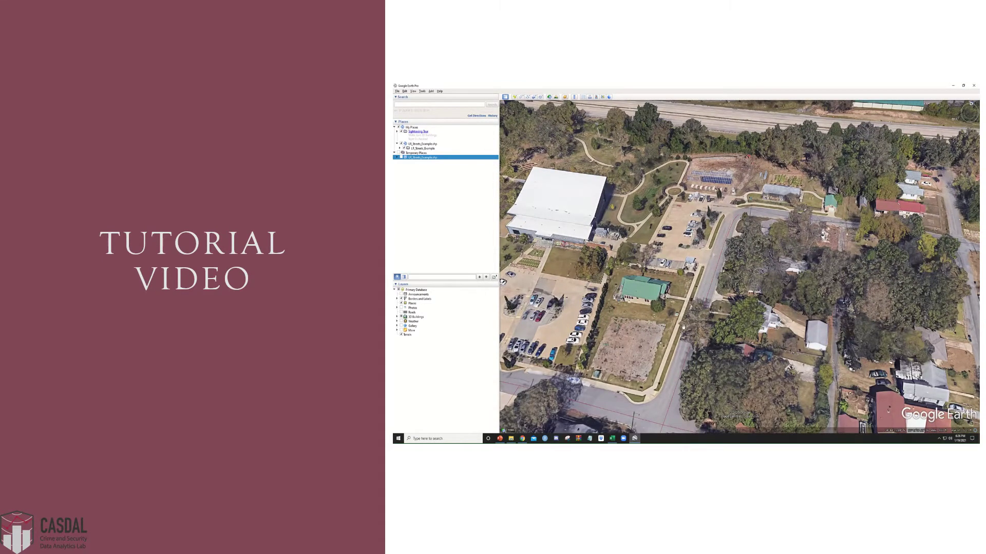
pyautogui.moveTo(684, 327); pyautogui.dragTo(704, 278)
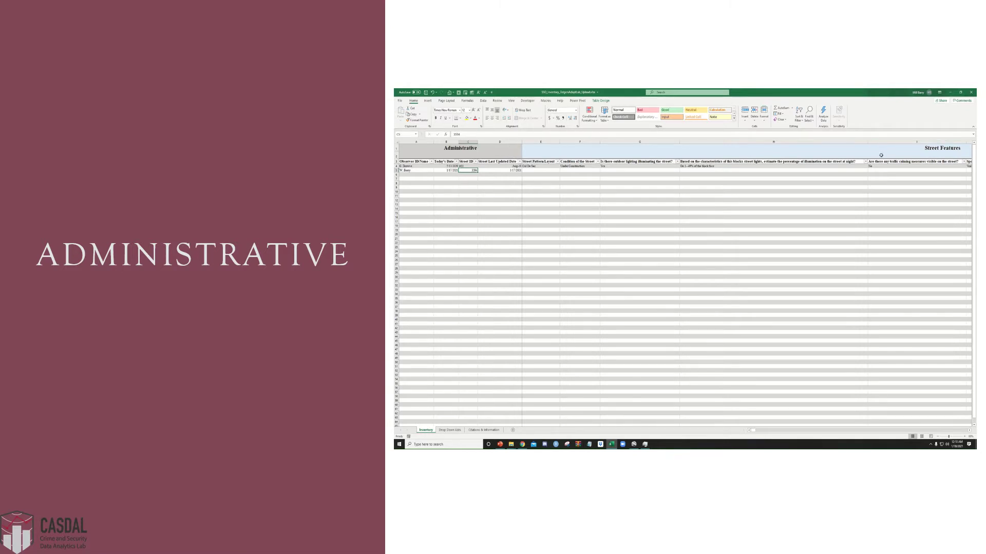
# Step: Switch from the Excel inventory workbook to Google Earth Pro and dismiss the start-up tips
pyautogui.moveTo(754, 431)
pyautogui.mouseDown()
pyautogui.moveTo(767, 432)
pyautogui.moveTo(751, 430)
pyautogui.mouseUp()
pyautogui.click(633, 444)
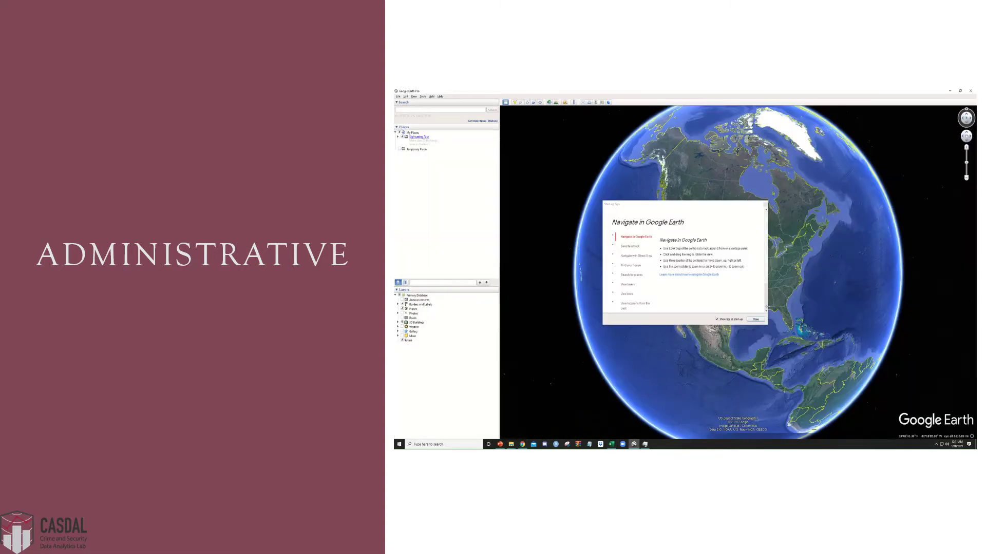
pyautogui.click(755, 319)
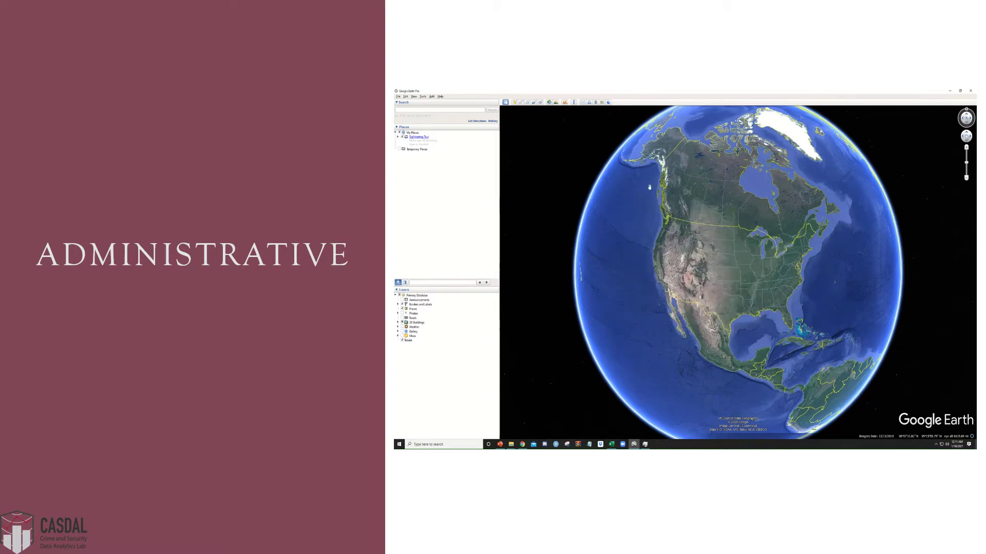
# Step: Open the streets example shapefile from the example folder with the ESRI Shape (*.shp) file type
pyautogui.click(397, 96)
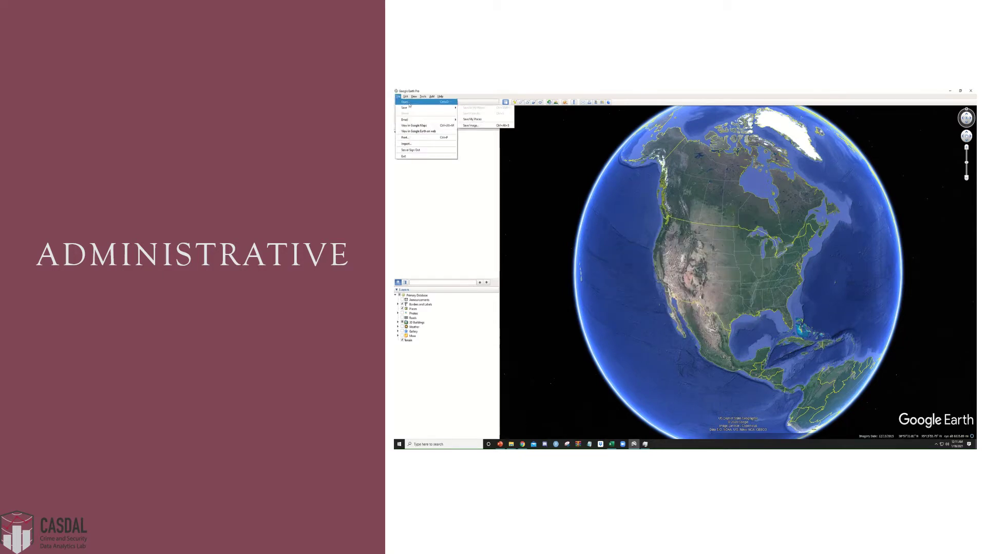
pyautogui.click(409, 105)
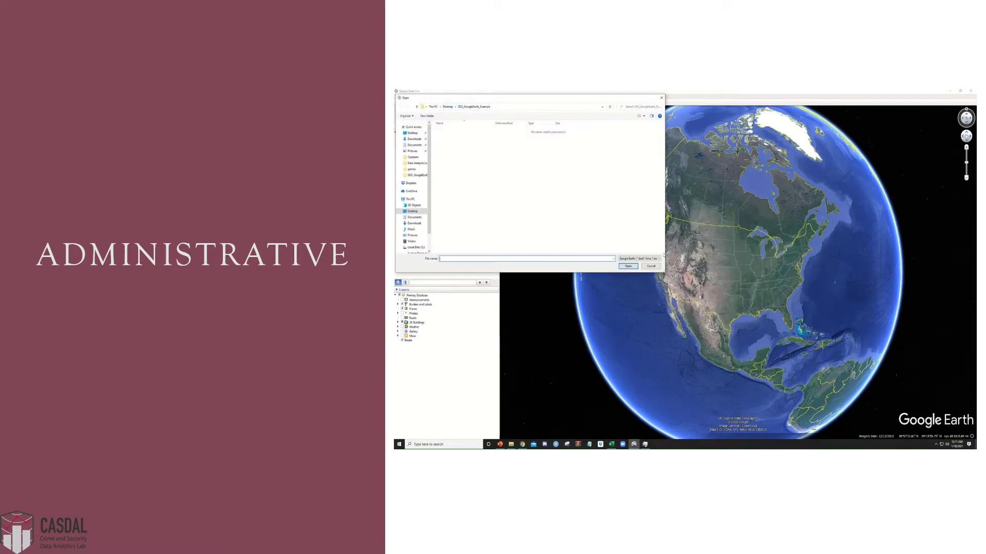
pyautogui.click(659, 259)
pyautogui.click(644, 273)
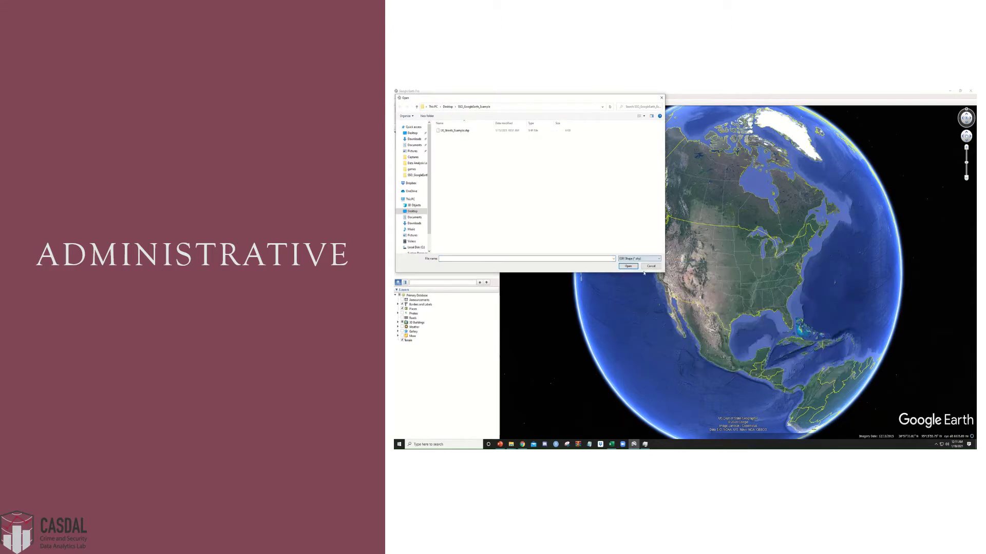
pyautogui.click(500, 130)
pyautogui.click(628, 266)
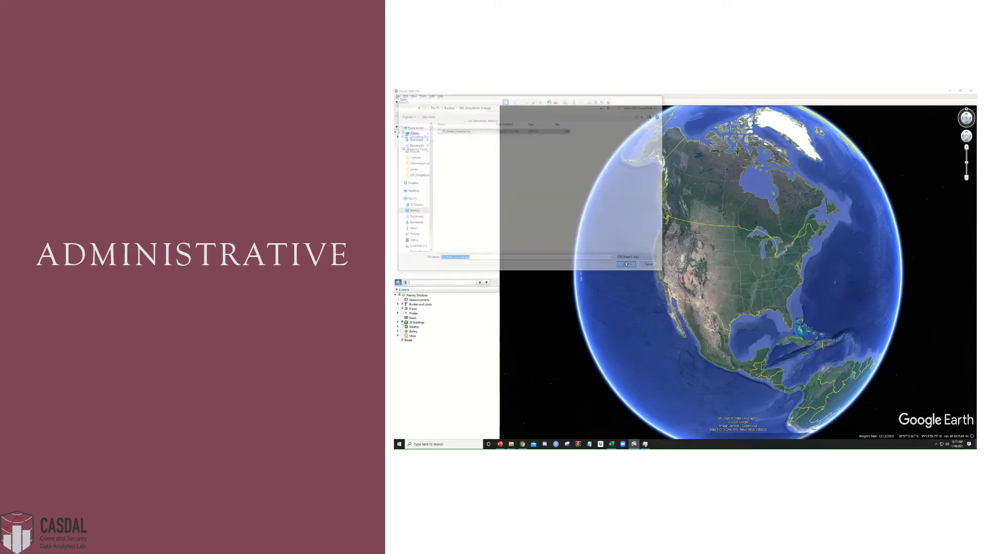
# Step: Apply a new style template to the imported streets, using dark red as the single color for all features
pyautogui.click(703, 272)
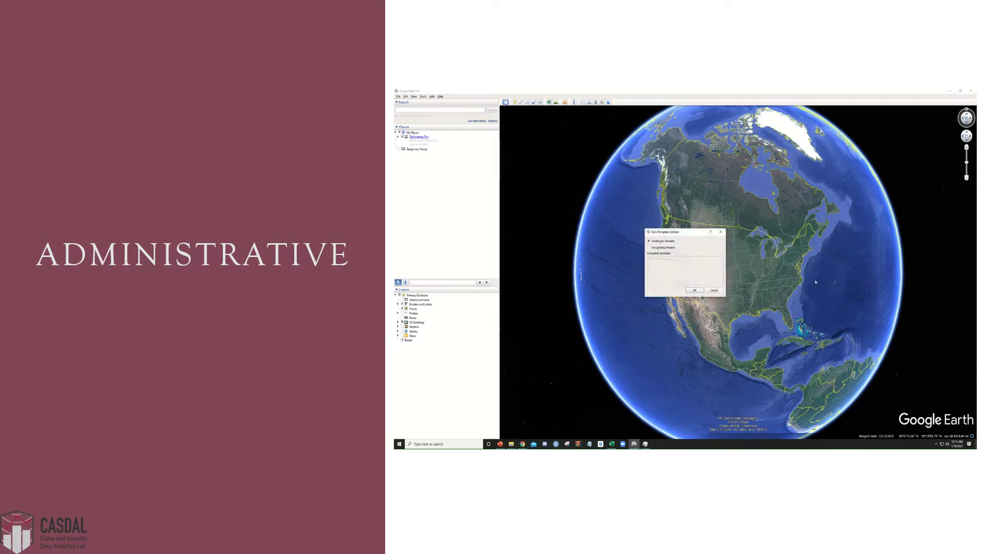
pyautogui.click(694, 291)
pyautogui.click(644, 224)
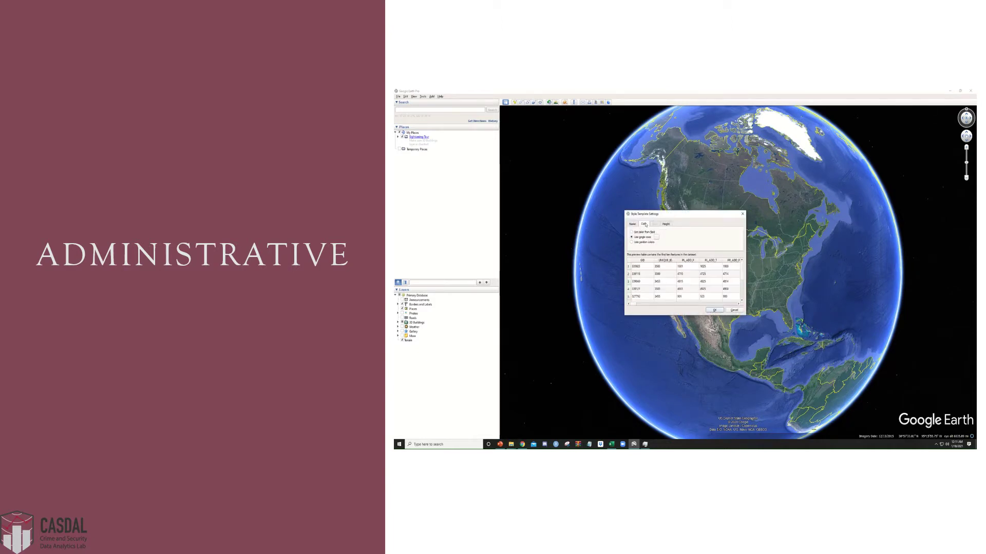
pyautogui.click(656, 237)
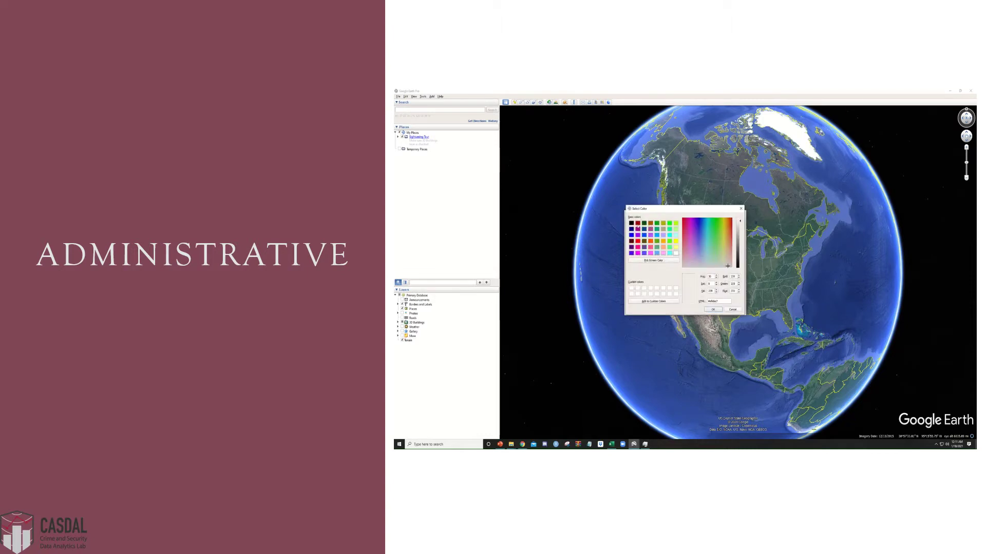
pyautogui.click(638, 223)
pyautogui.click(713, 310)
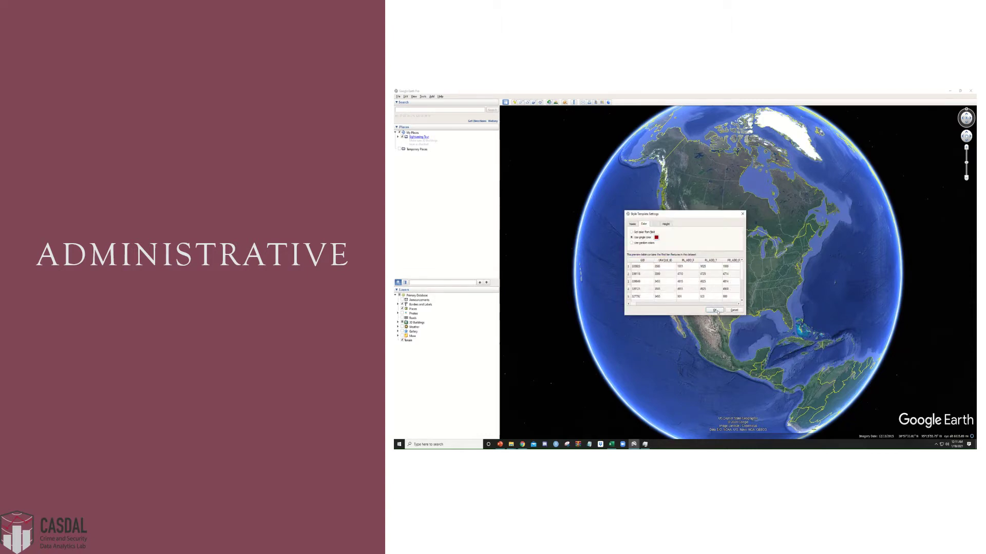
# Step: Accept the template settings and save the style template, replacing the existing file of the same name
pyautogui.click(714, 310)
pyautogui.click(628, 266)
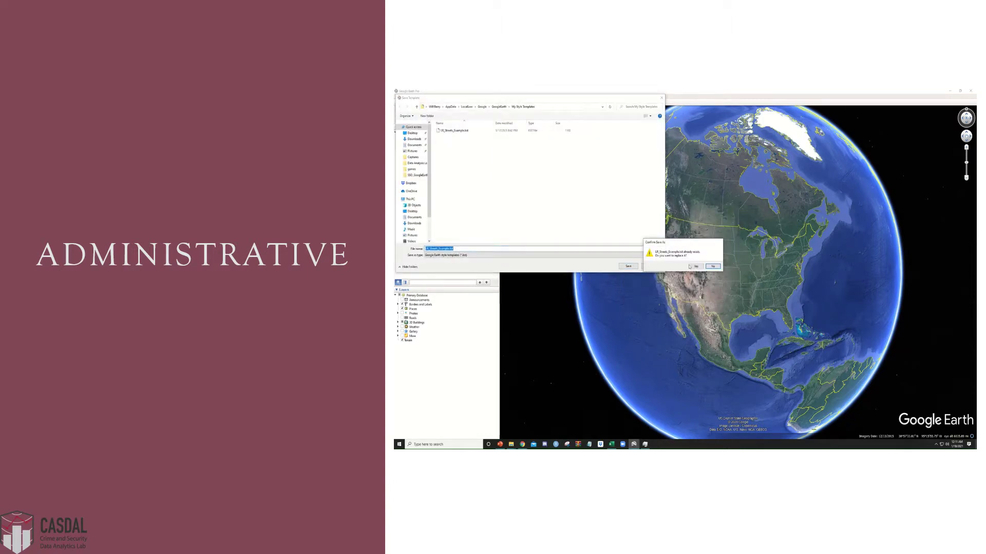
pyautogui.click(690, 266)
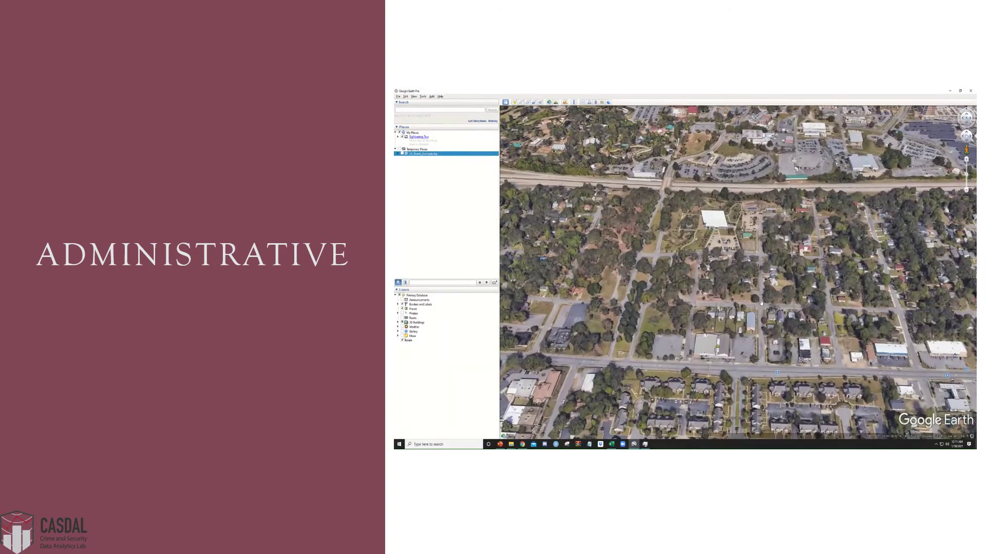
# Step: Turn on the imported streets layer and open the attribute details of the street east of the white-roofed building
pyautogui.click(402, 154)
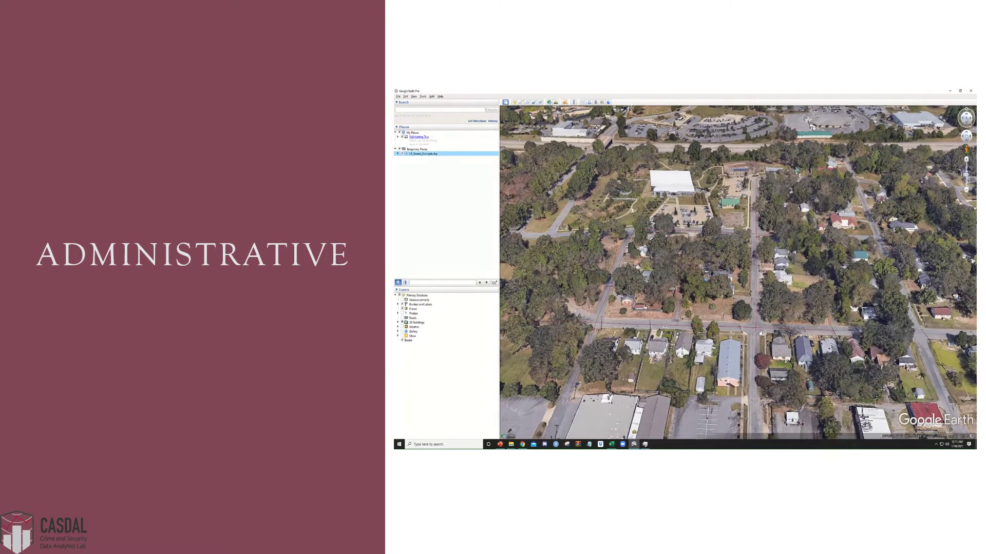
pyautogui.scroll(-2, 758, 336)
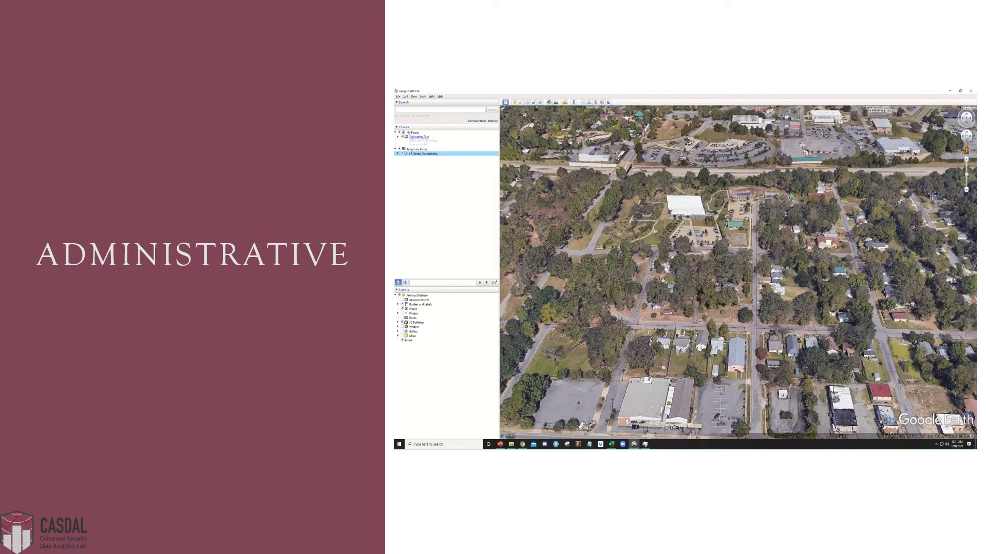
pyautogui.click(756, 301)
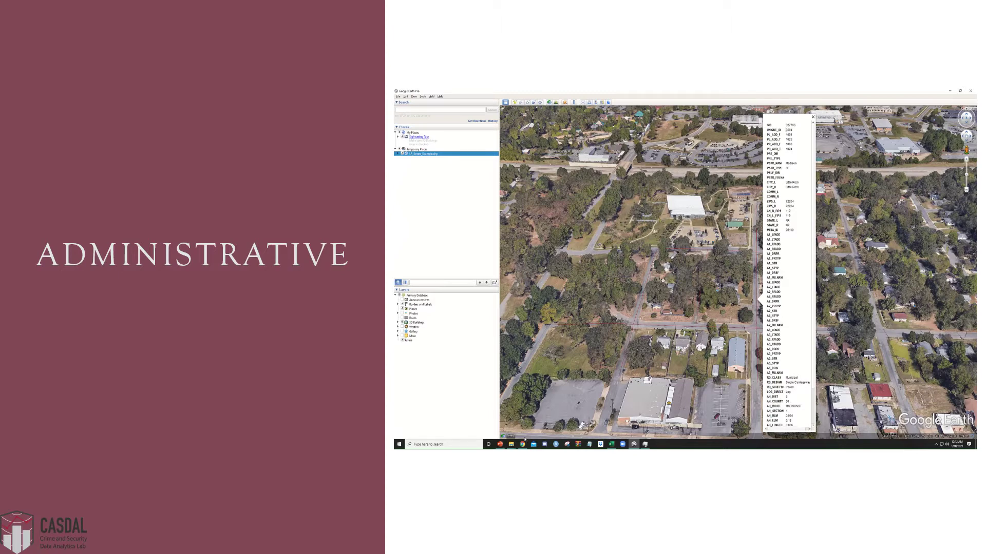
# Step: Switch to the Excel inventory workbook, then return to Google Earth Pro and examine the neighborhood's street layout from above
pyautogui.click(612, 445)
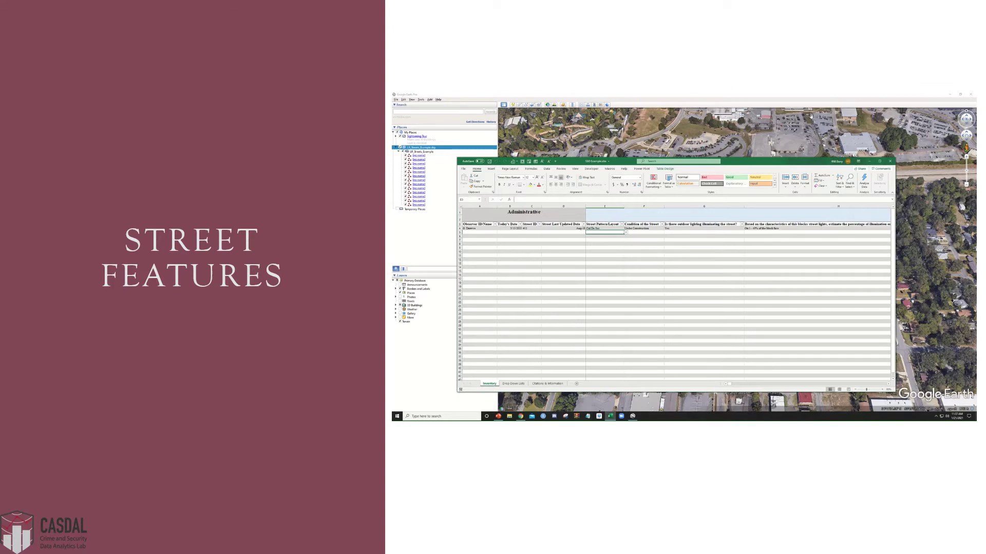
pyautogui.click(868, 161)
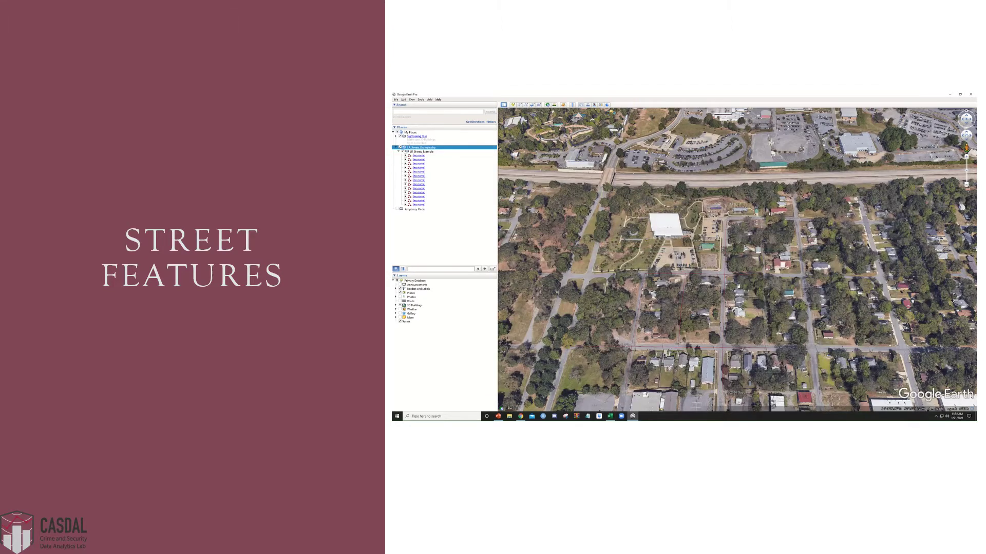
pyautogui.scroll(2, 725, 329)
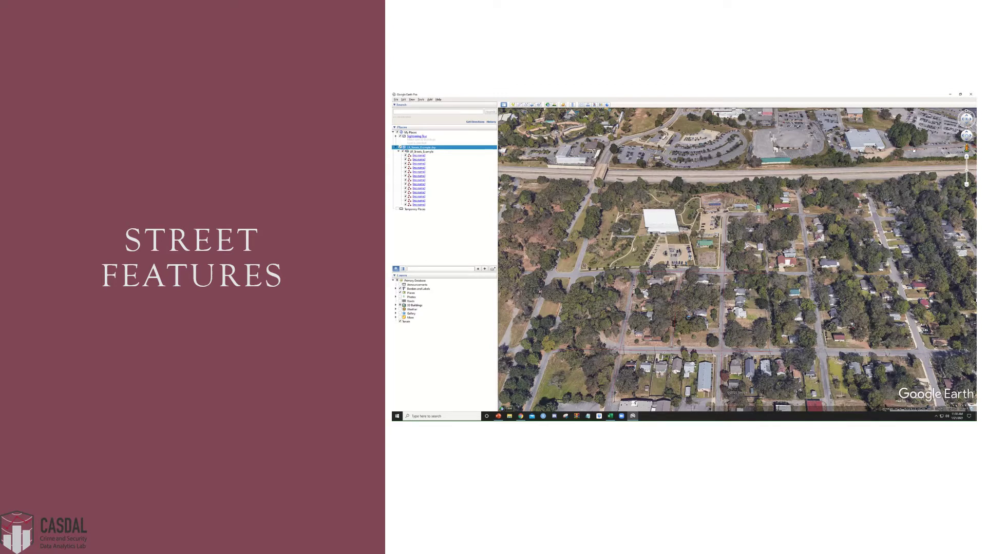
pyautogui.scroll(1, 723, 339)
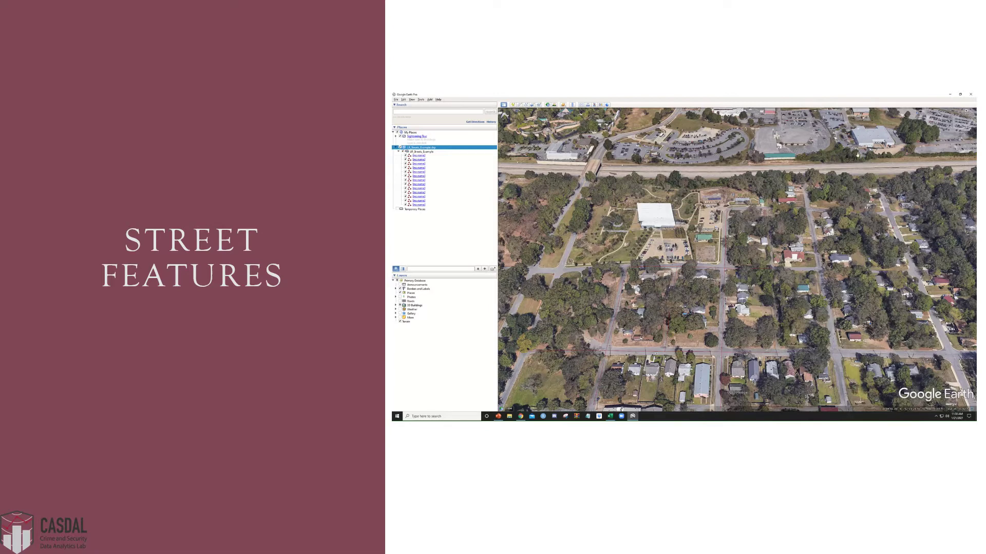
# Step: Switch to the Excel inventory and go through the street lighting columns, ending on the outdoor lighting cell in the first empty row
pyautogui.click(610, 416)
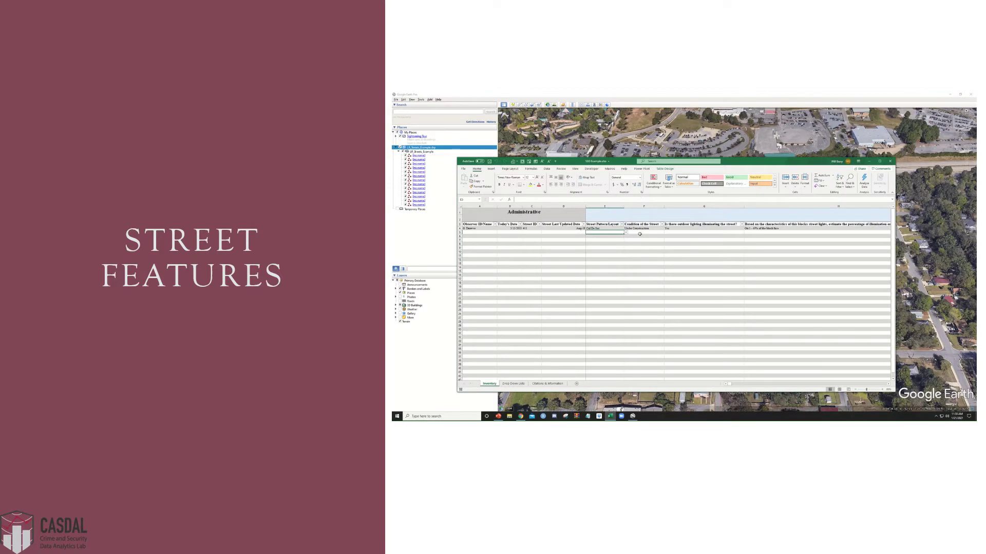
pyautogui.click(722, 232)
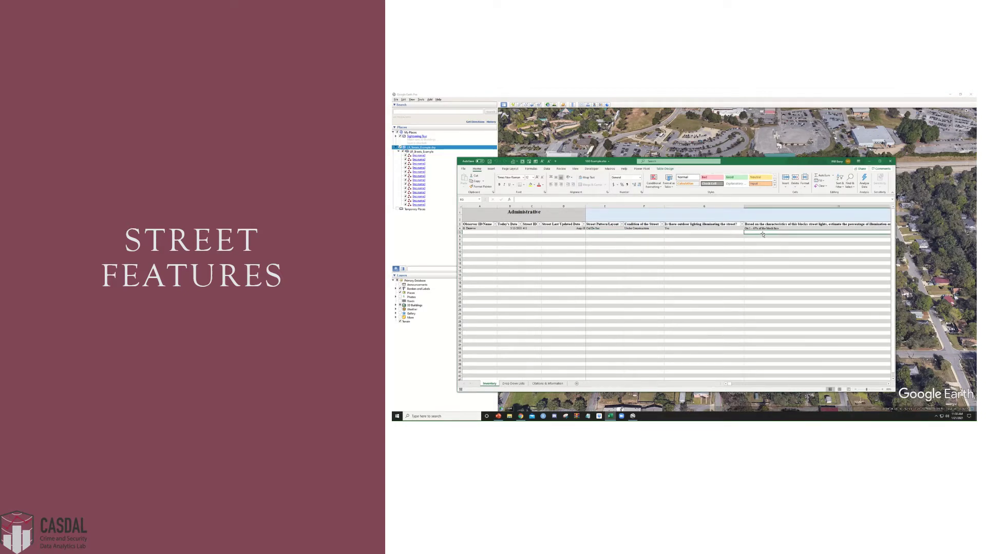
pyautogui.press('Down')
pyautogui.press('Up')
pyautogui.press('Up')
pyautogui.press('Up')
pyautogui.press('Up')
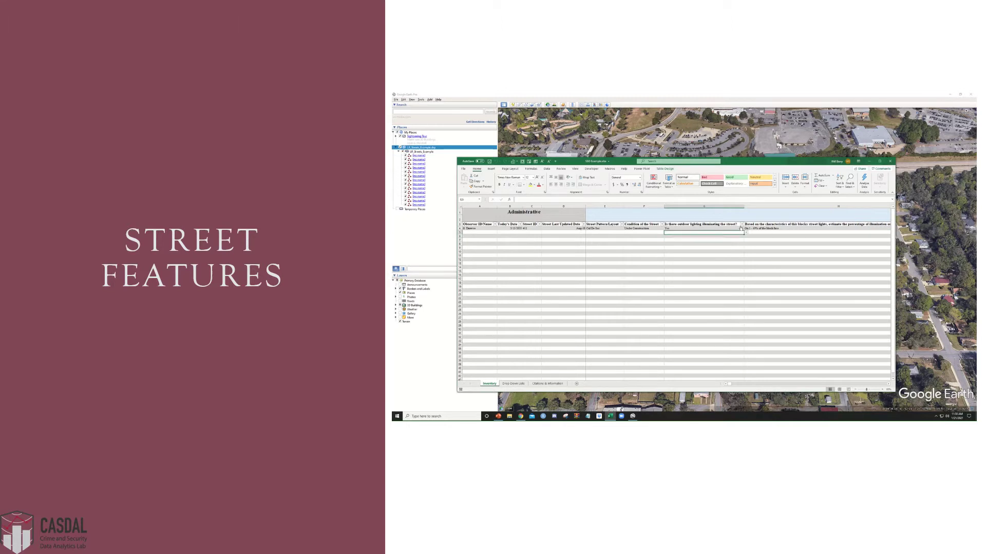